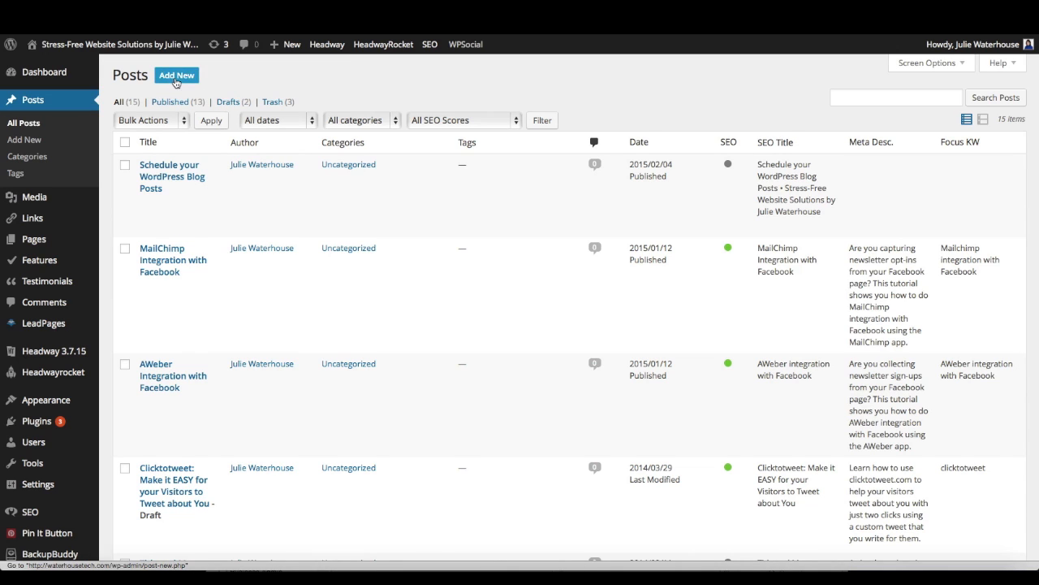
Create a new post titled "hello" with the body text "some text"
left_click(176, 82)
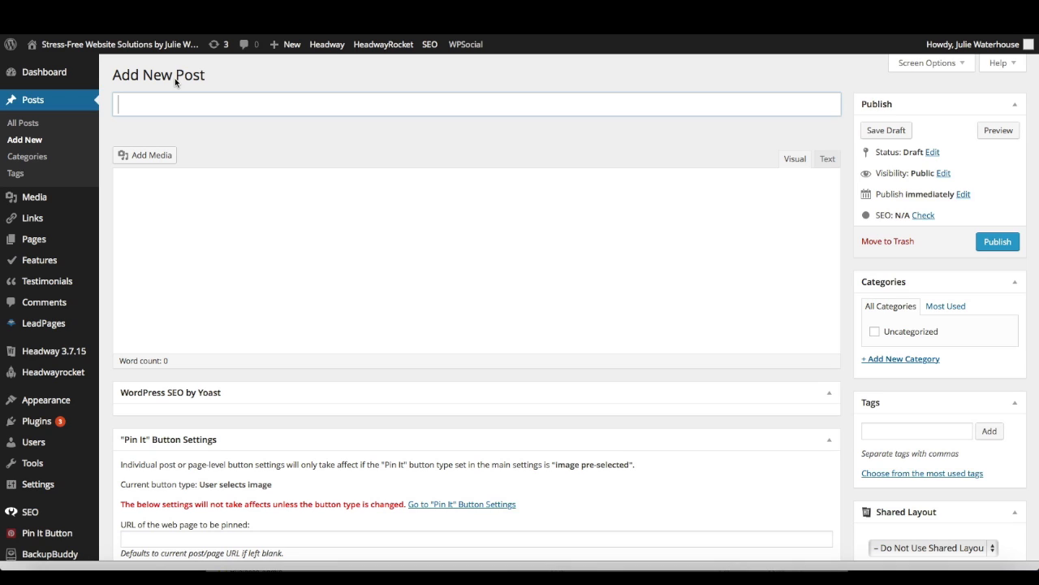
type("hello")
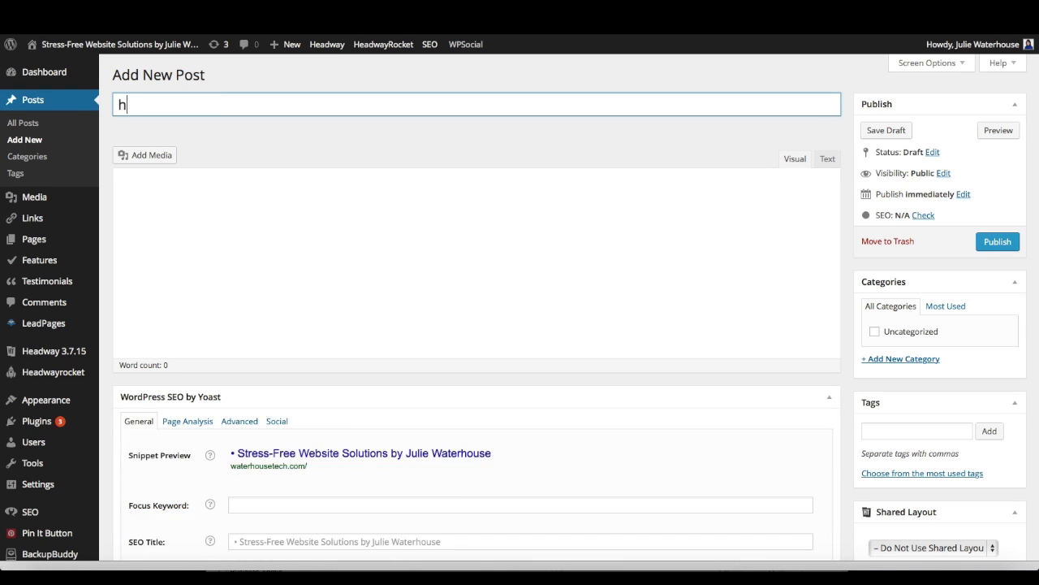
left_click(165, 274)
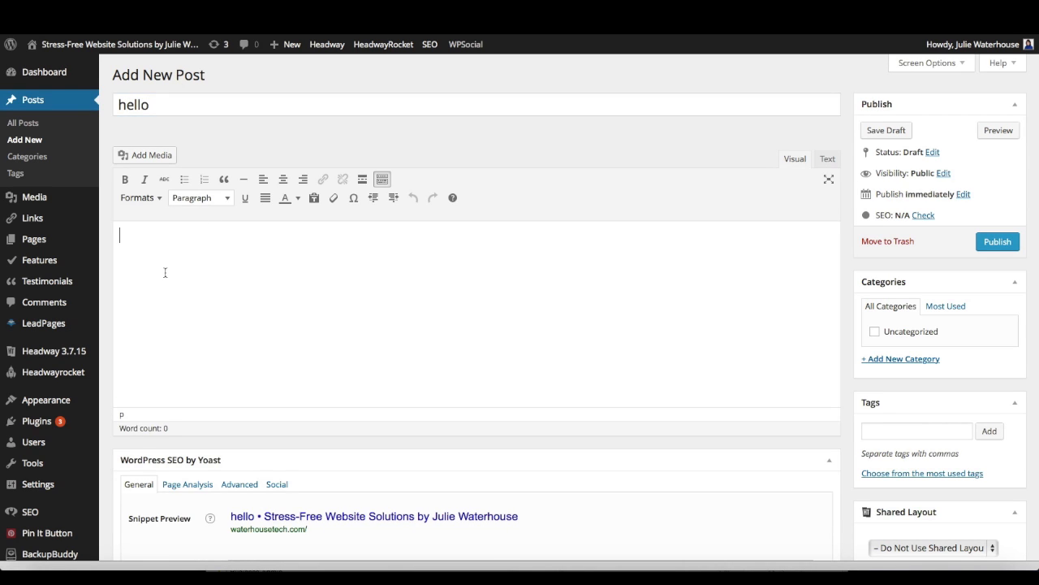
type("some text")
Upload the image _MG_0459.jpg from the FacebookPostImages folder as media for the post
left_click(164, 157)
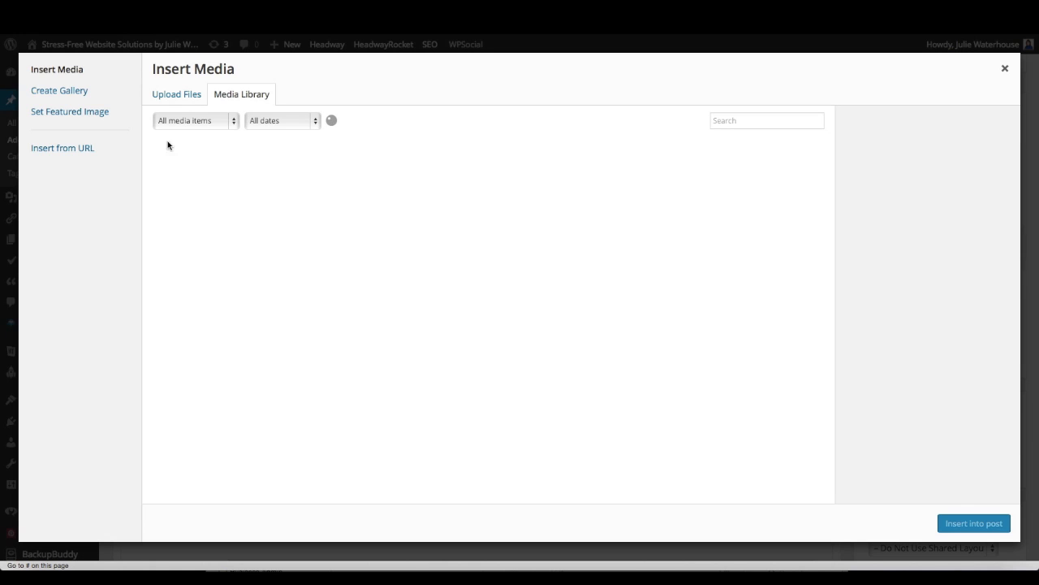
left_click(178, 95)
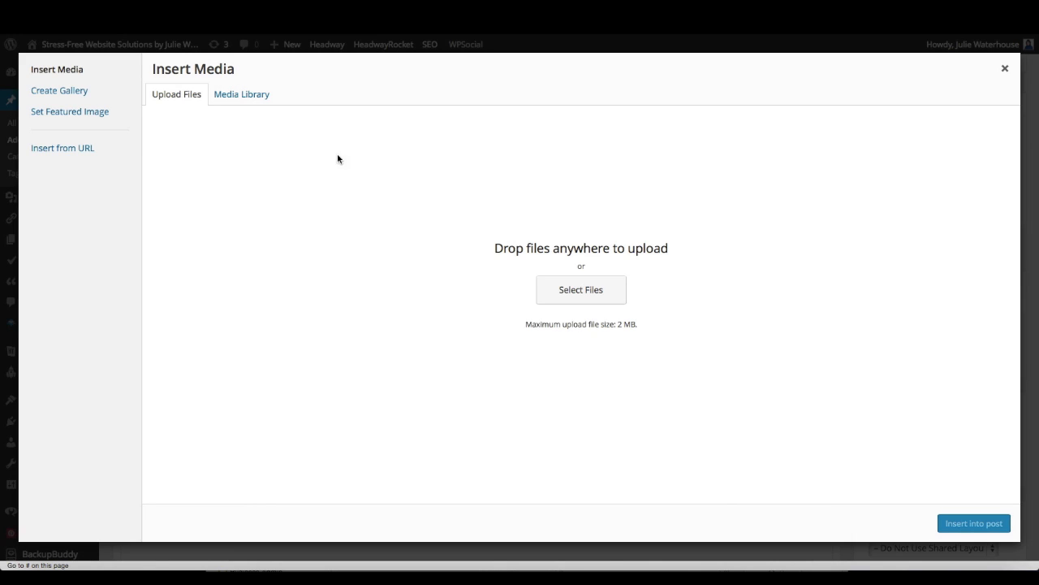
left_click(567, 294)
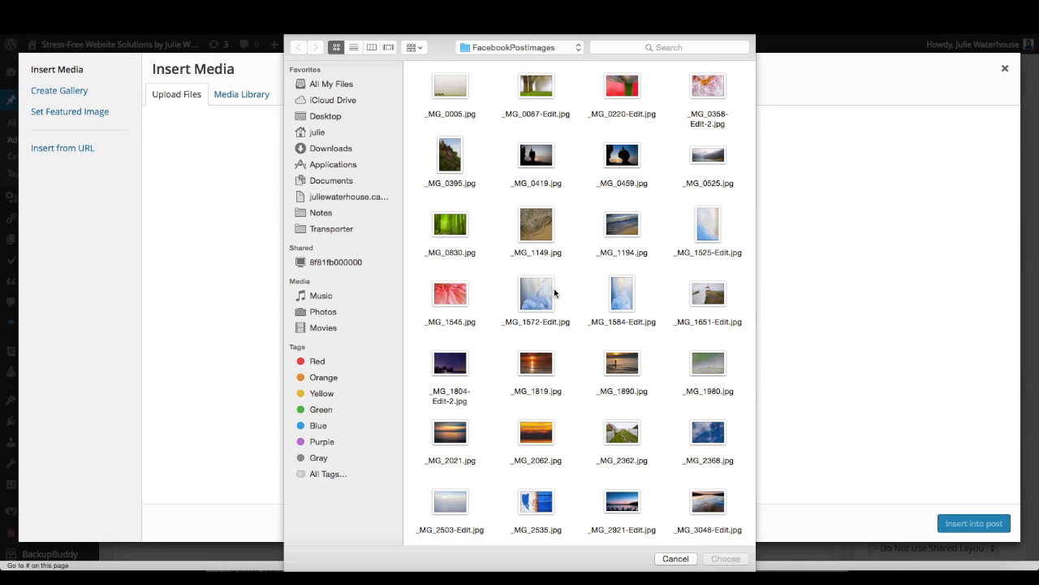
left_click(622, 156)
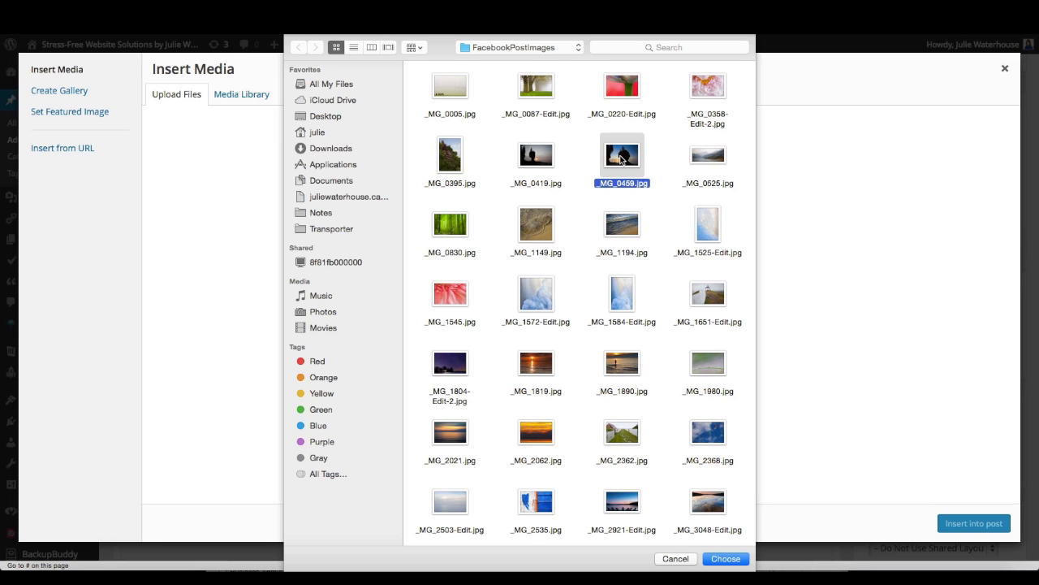
left_click(725, 559)
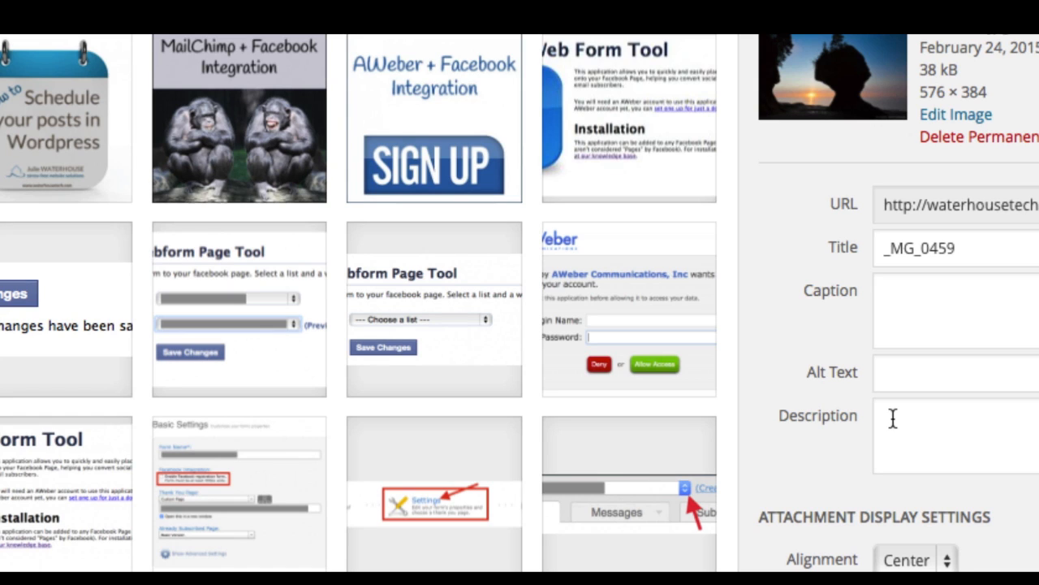
Set the uploaded image's alt text to "Hopewell rocks" and insert the image into the post
left_click(889, 372)
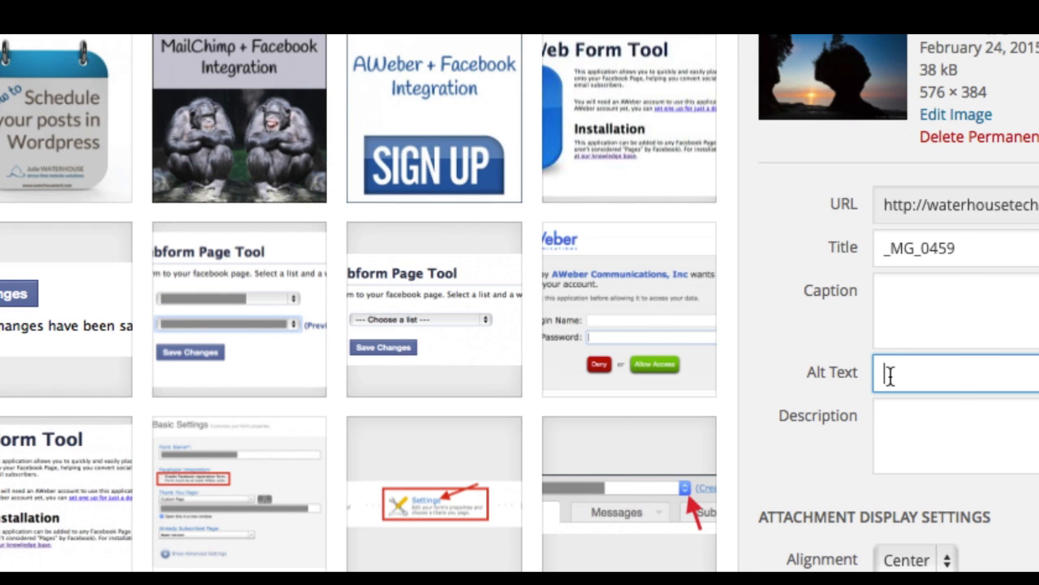
type("Hopew")
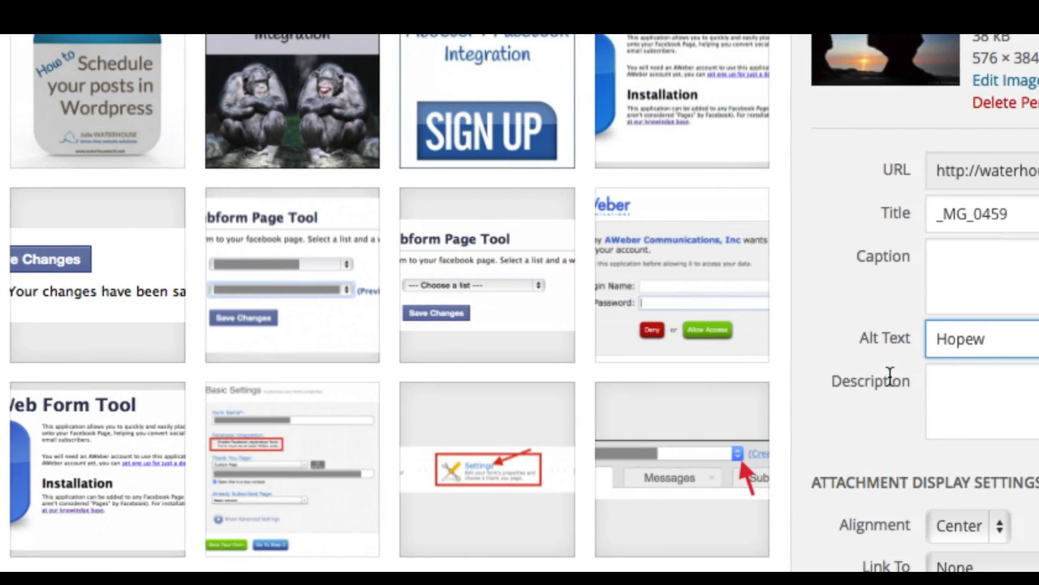
type("ell ")
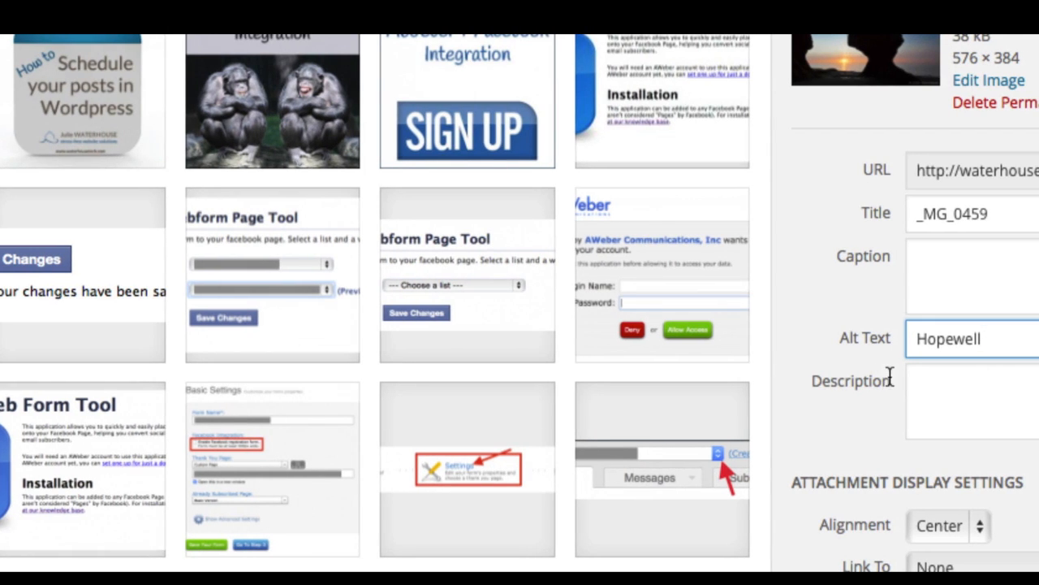
type("rocks")
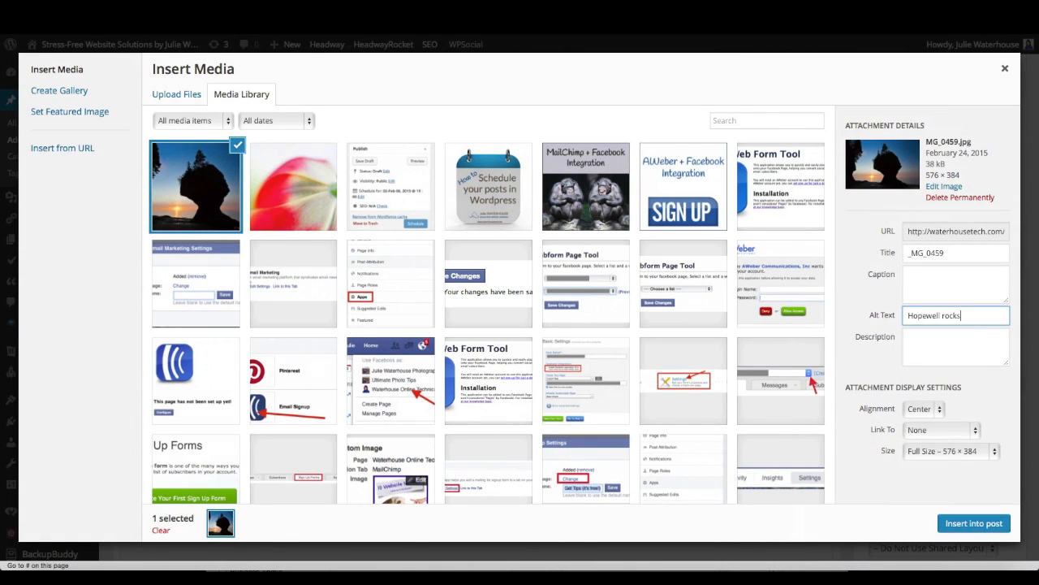
left_click(974, 523)
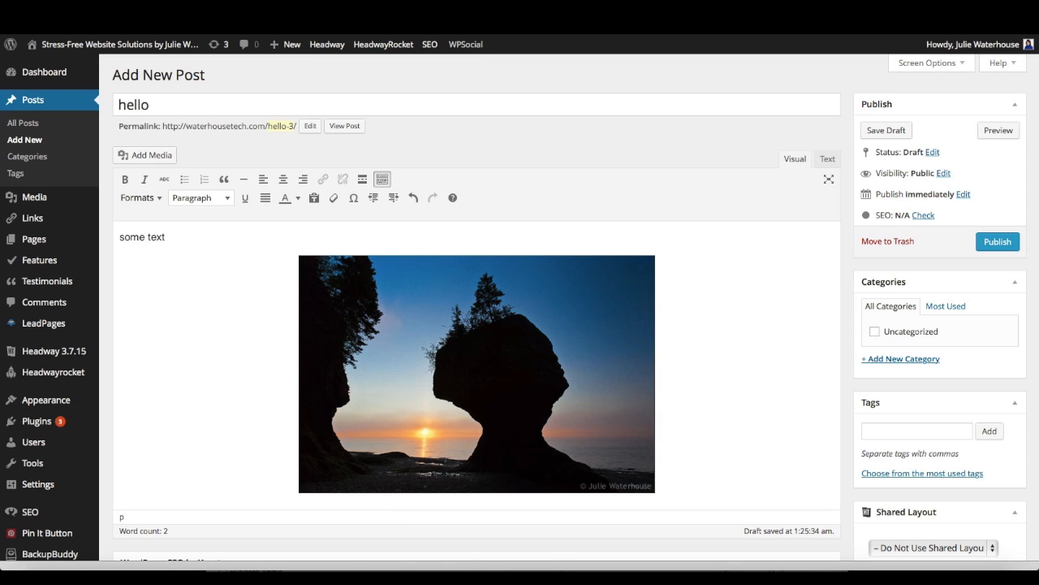
Examine the inserted image's HTML tag and its alt attribute in the post's source, and return to the visual editor
left_click(827, 158)
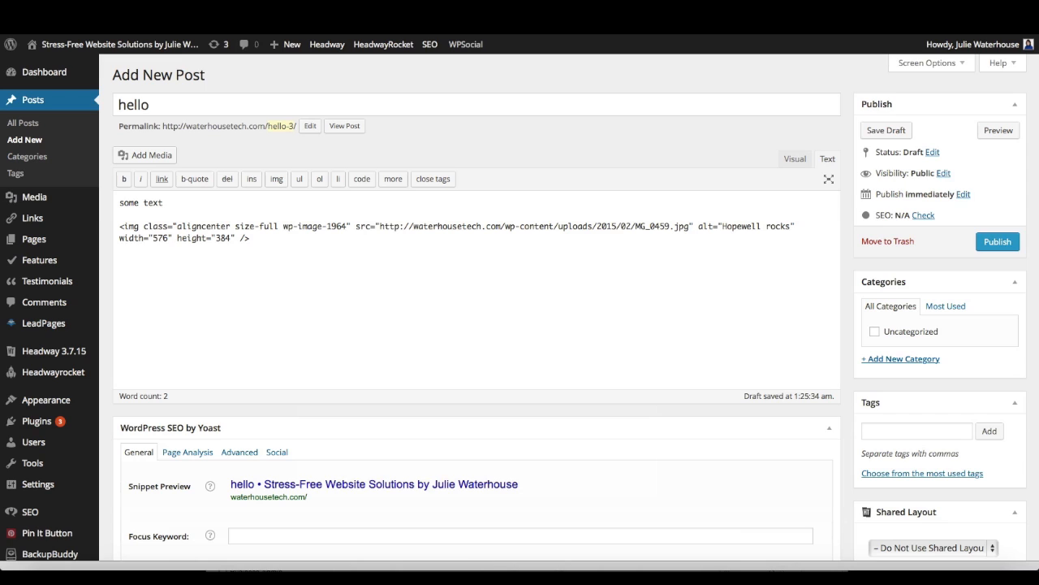
left_click_drag(119, 225, 250, 238)
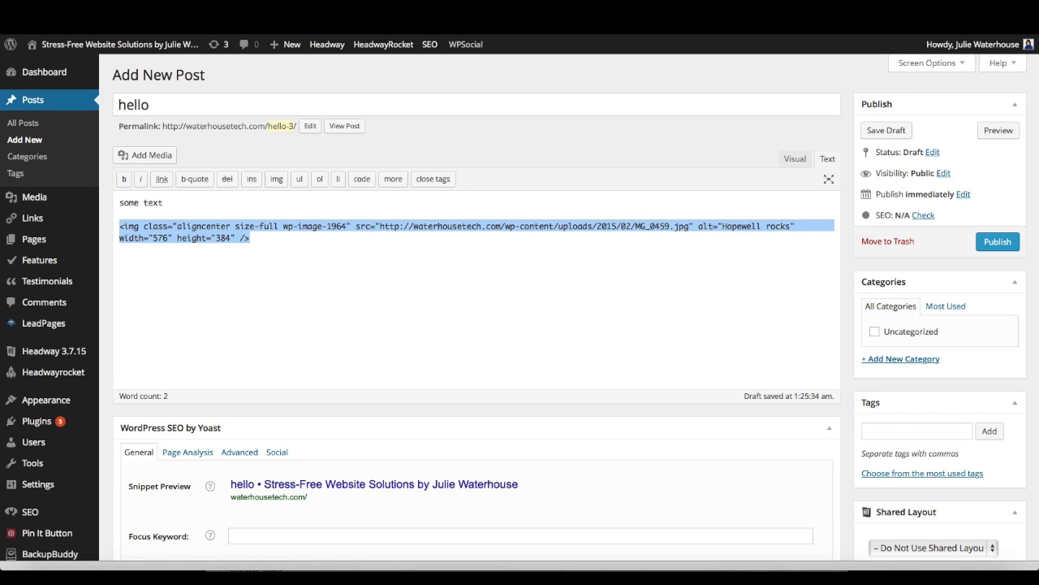
left_click(251, 237)
double_click(130, 226)
left_click(250, 238)
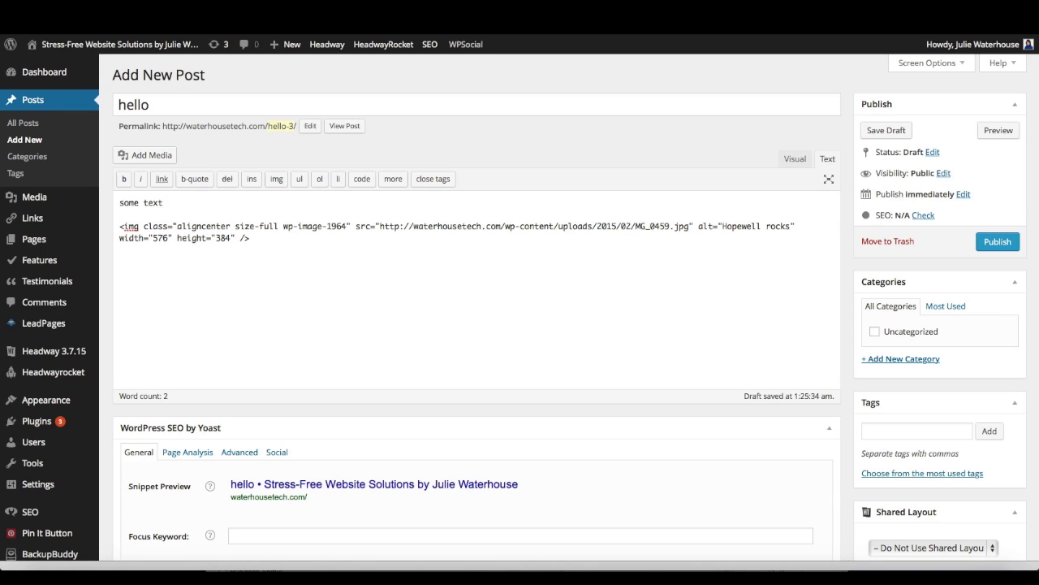
left_click_drag(698, 226, 800, 227)
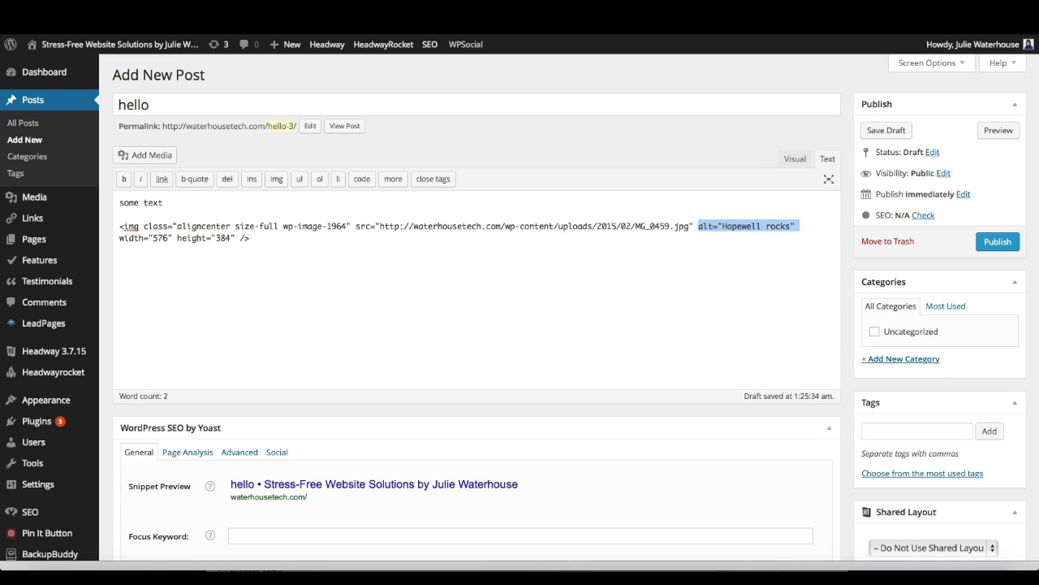
left_click(794, 160)
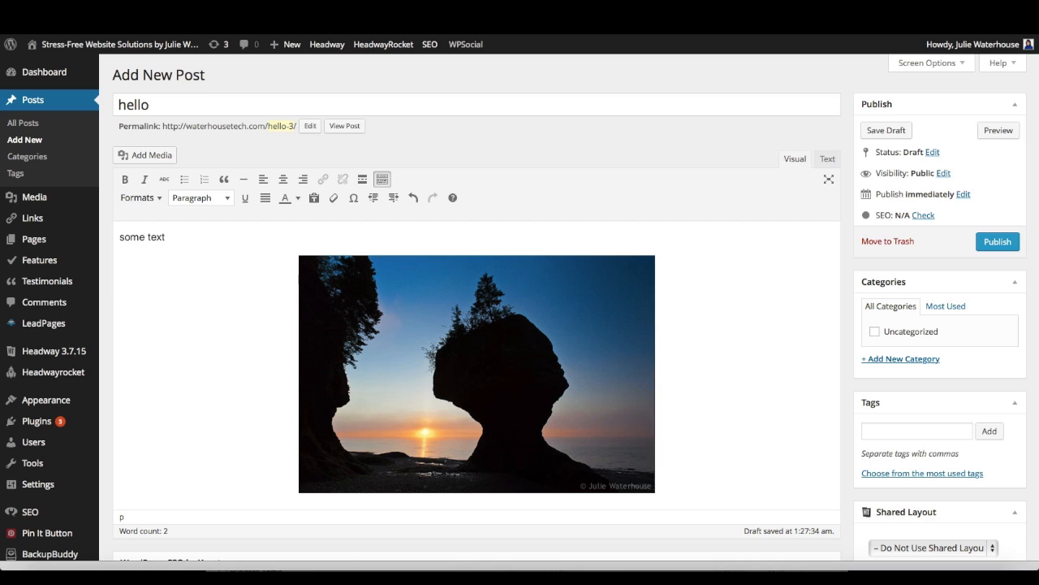
Leave the post for the Media Library and check the alt text field in the red tulip image's attachment details
mouse_move(34, 196)
left_click(120, 199)
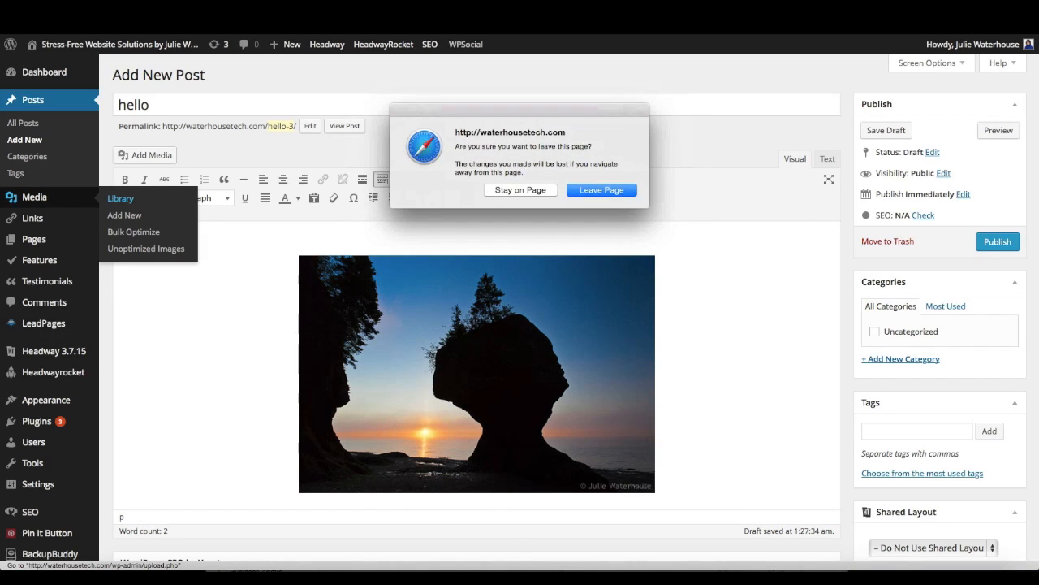
key("Return")
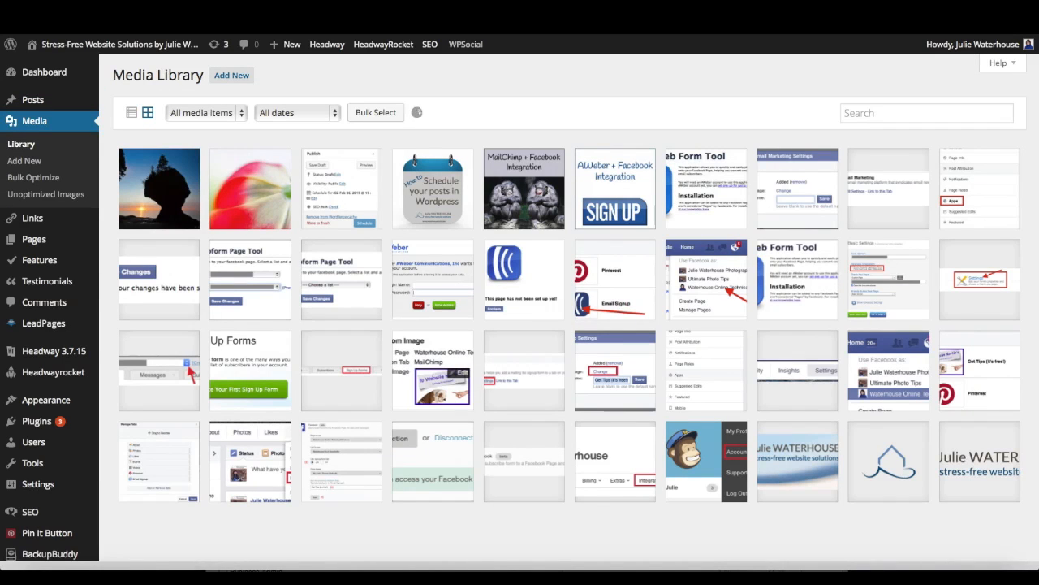
left_click(250, 189)
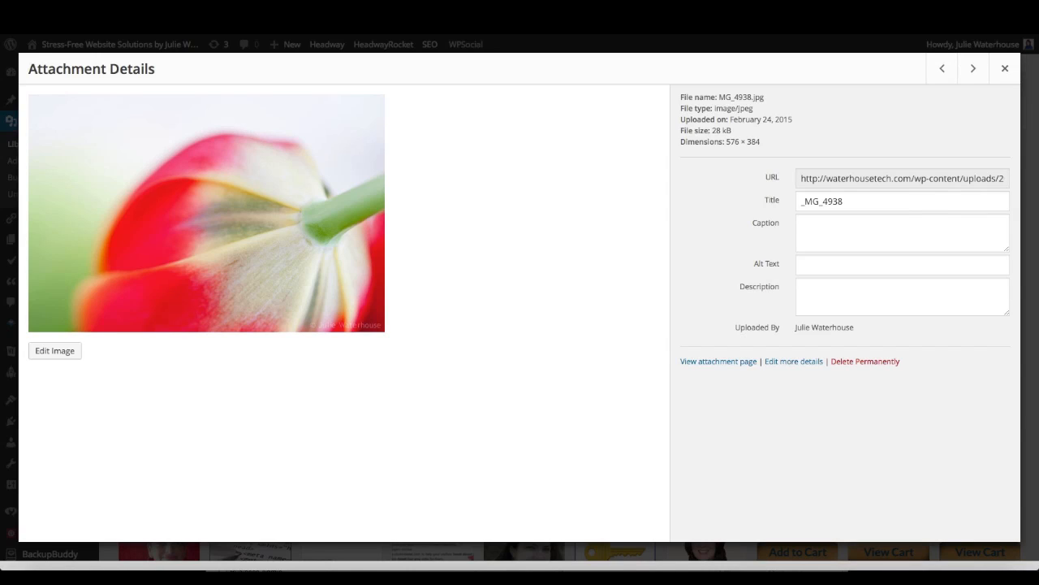
left_click(903, 264)
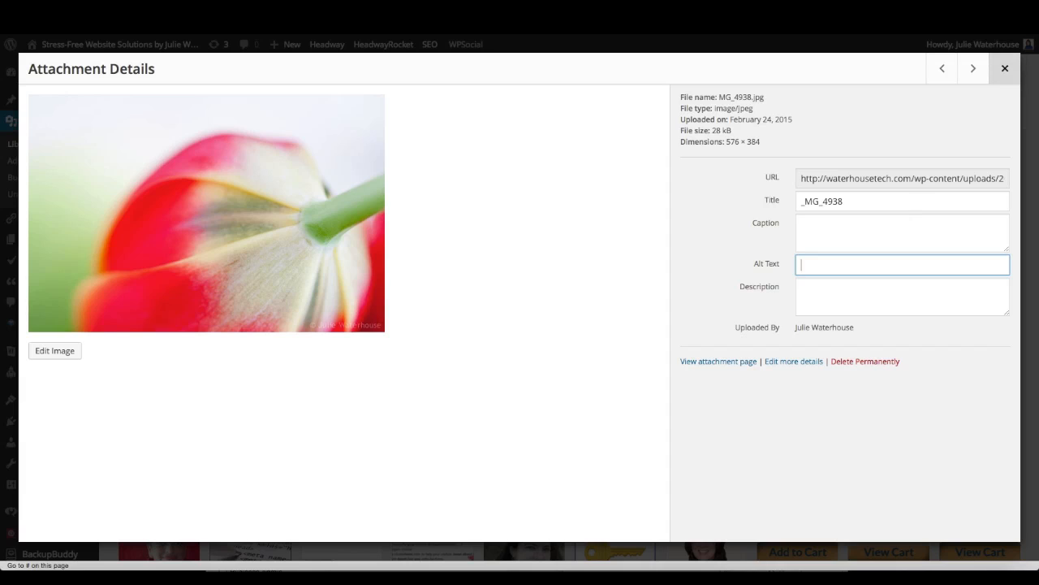
left_click(1005, 68)
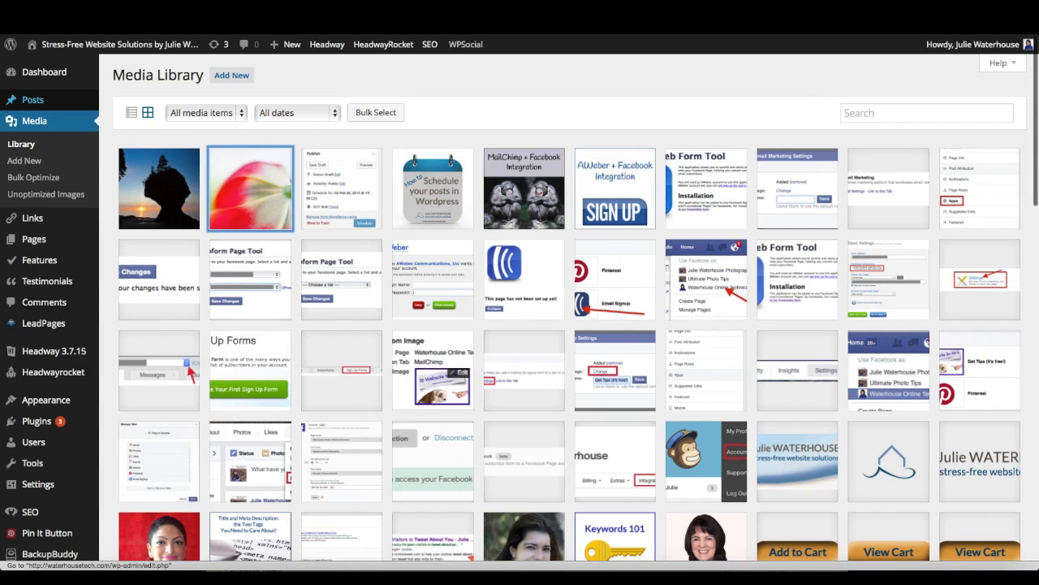
Reopen the "hello" draft for editing and delete the rock silhouette image from its body
mouse_move(33, 100)
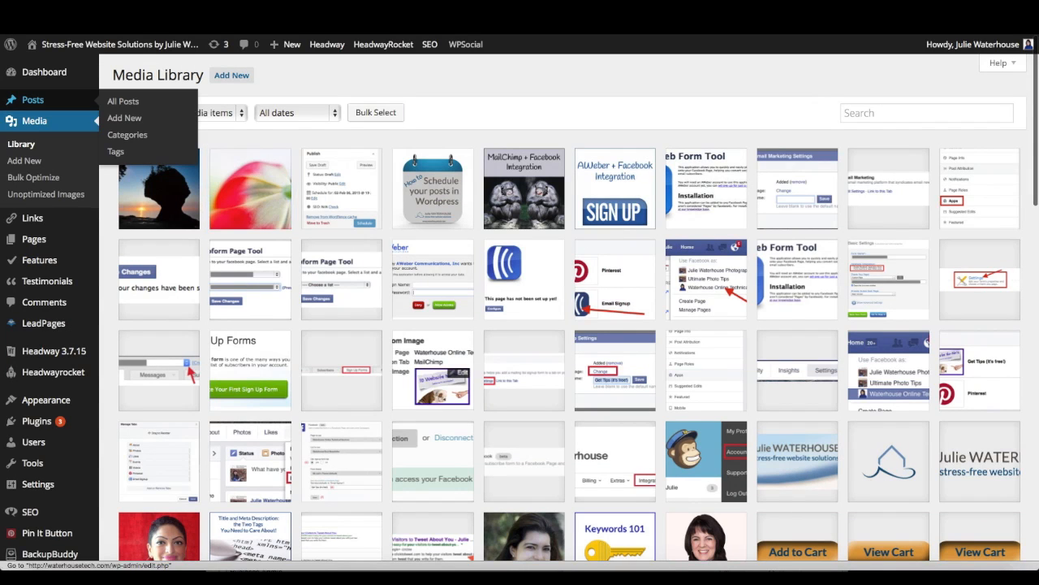
left_click(32, 100)
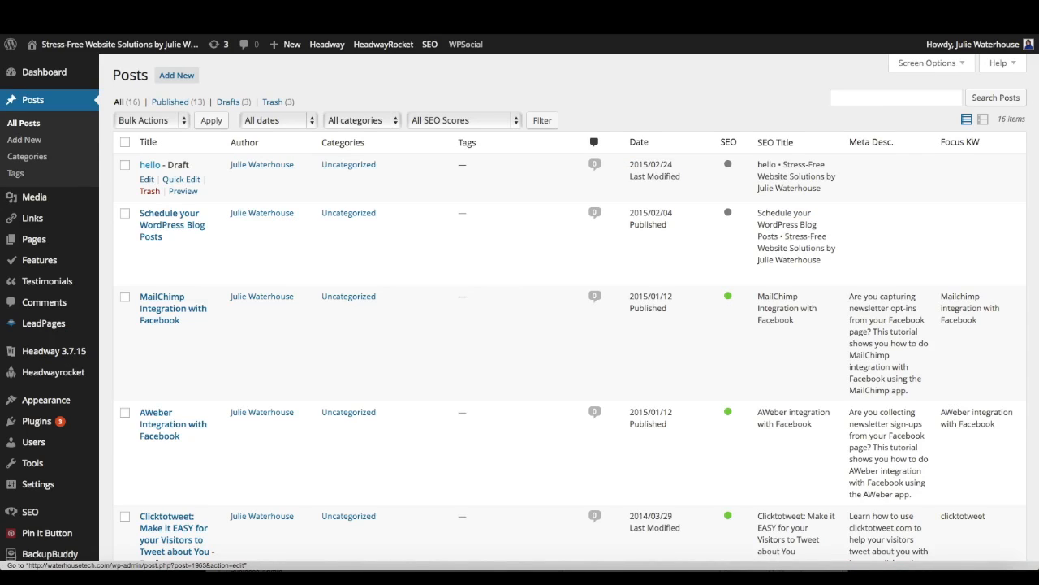
left_click(150, 165)
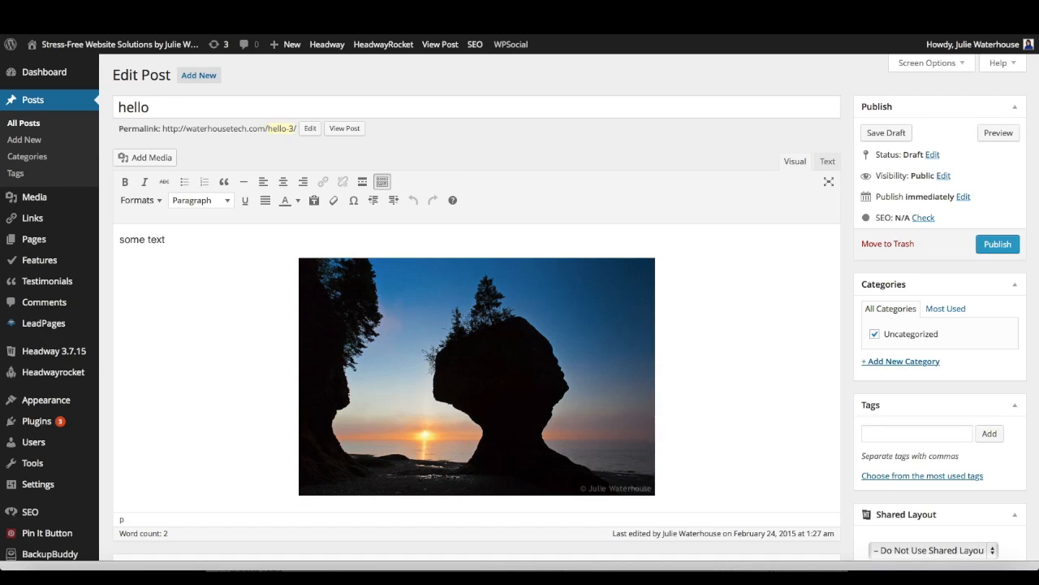
key("Delete")
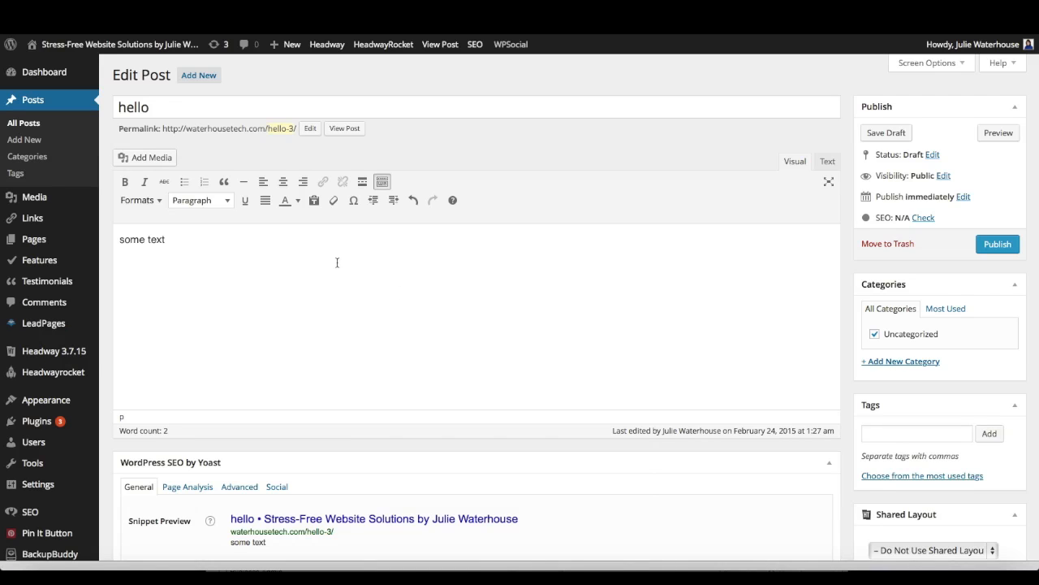
Insert the tulip image MG_4938.jpg from the media library into the post
left_click(155, 161)
left_click(275, 188)
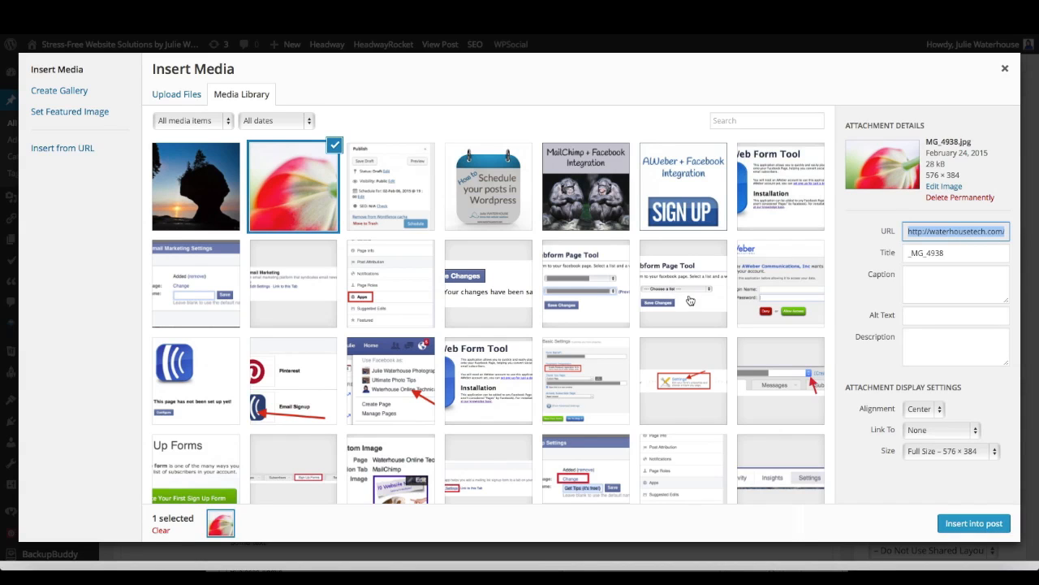
left_click(974, 523)
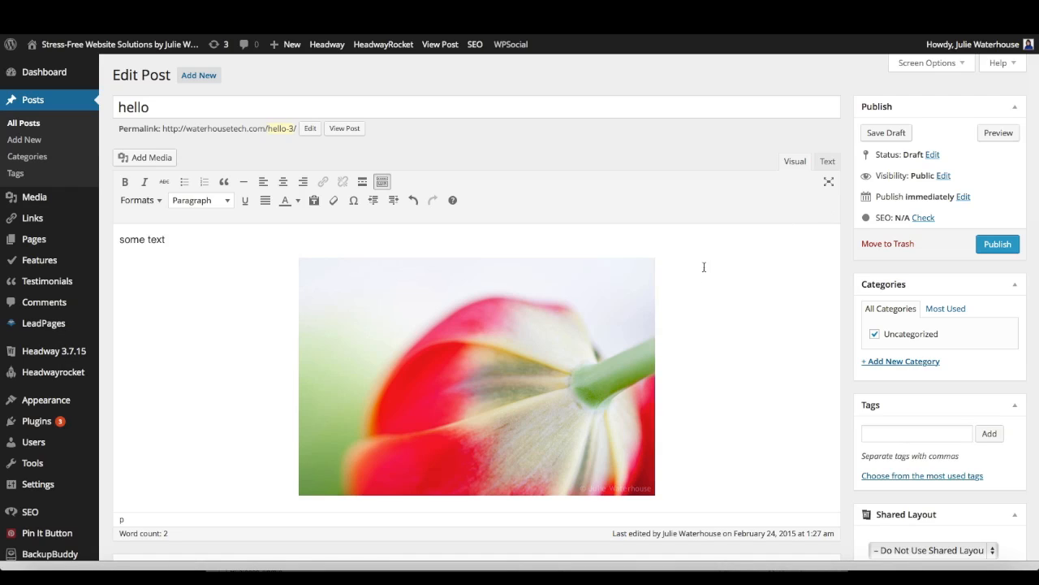
Change the tulip image's alt attribute to "tulip" in the post's HTML source and publish the post
left_click(827, 163)
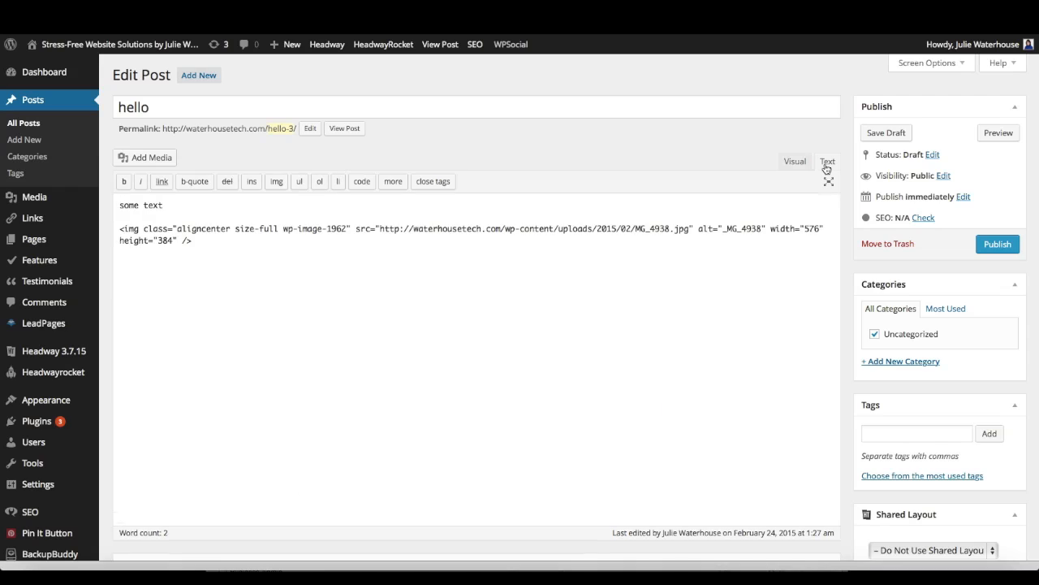
double_click(737, 228)
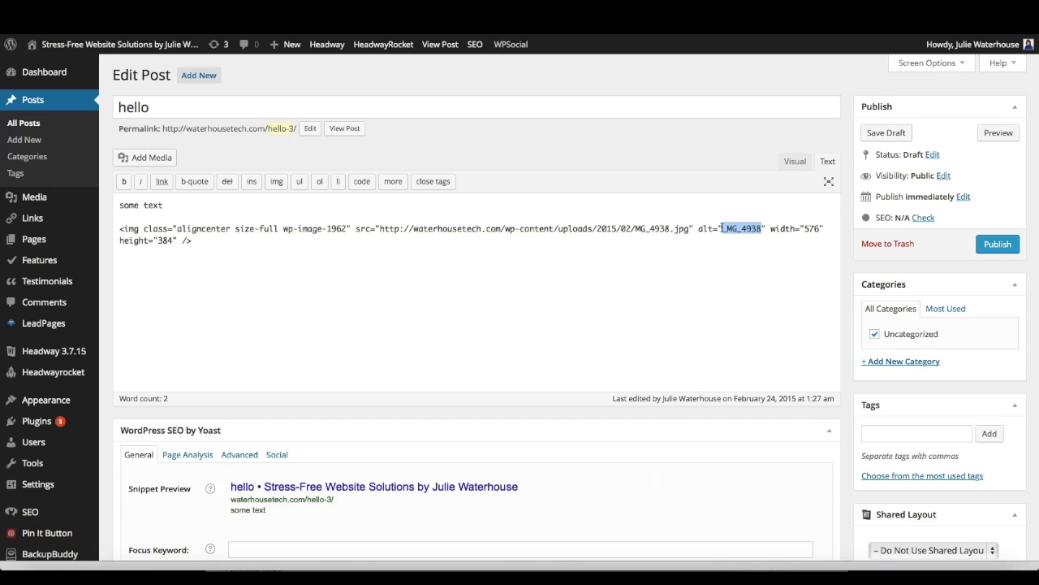
key("BackSpace")
type("tulip")
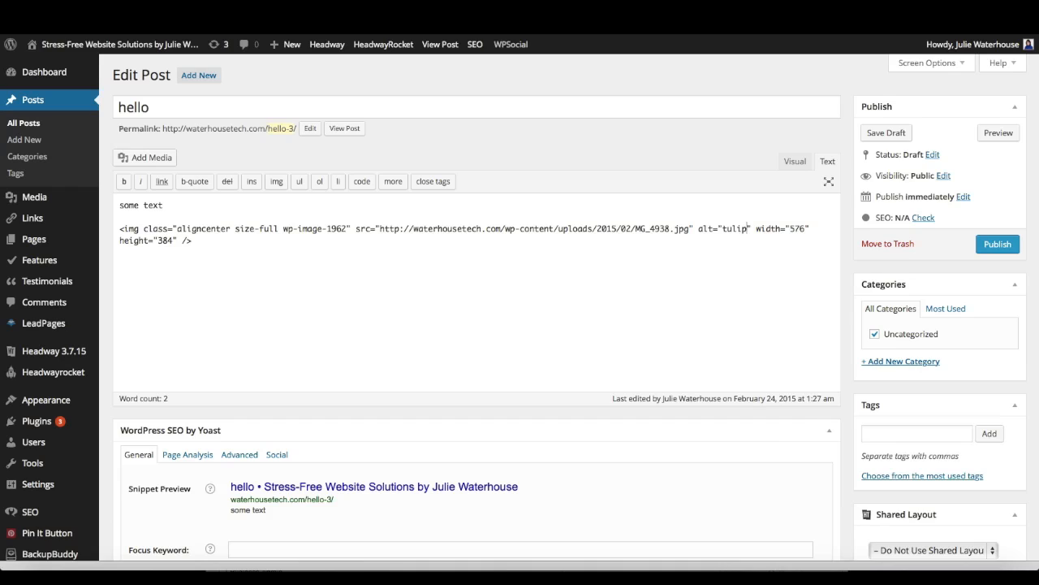
left_click(992, 241)
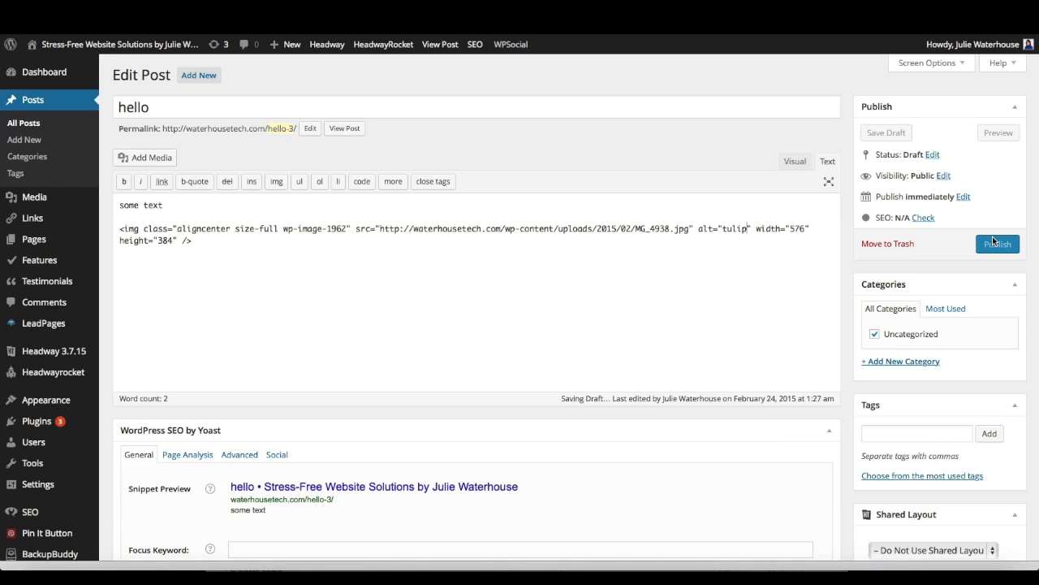